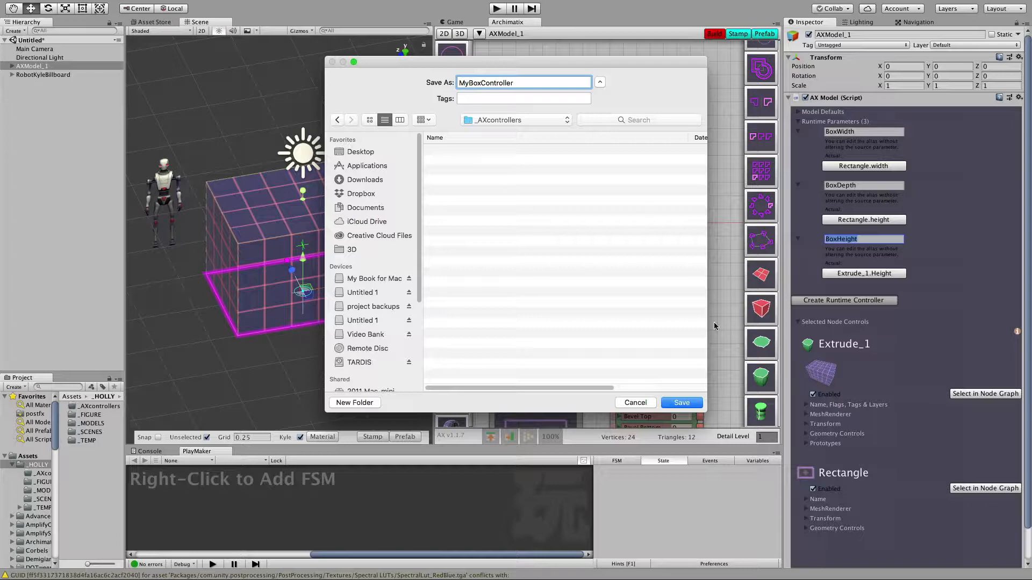
Save the runtime controller script as MyBoxController in the _AXcontrollers folder and expand AXModel_1 in the hierarchy.
left_click(680, 403)
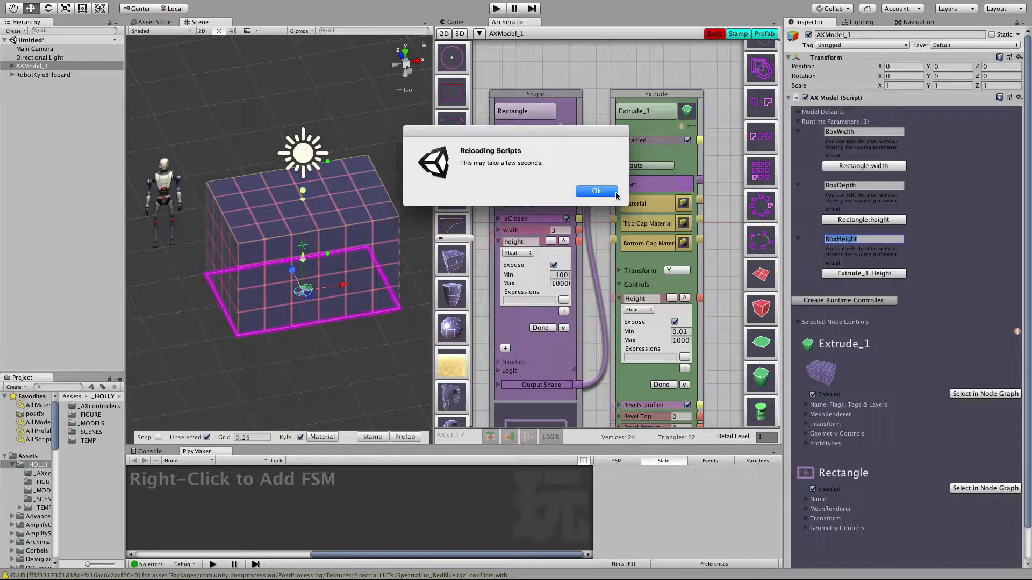
left_click(596, 191)
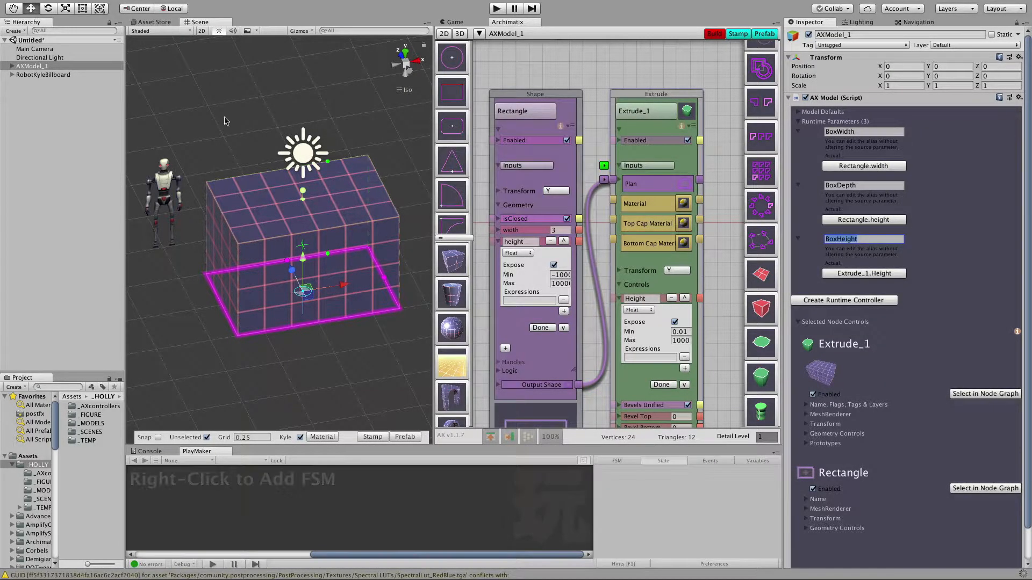
left_click(12, 66)
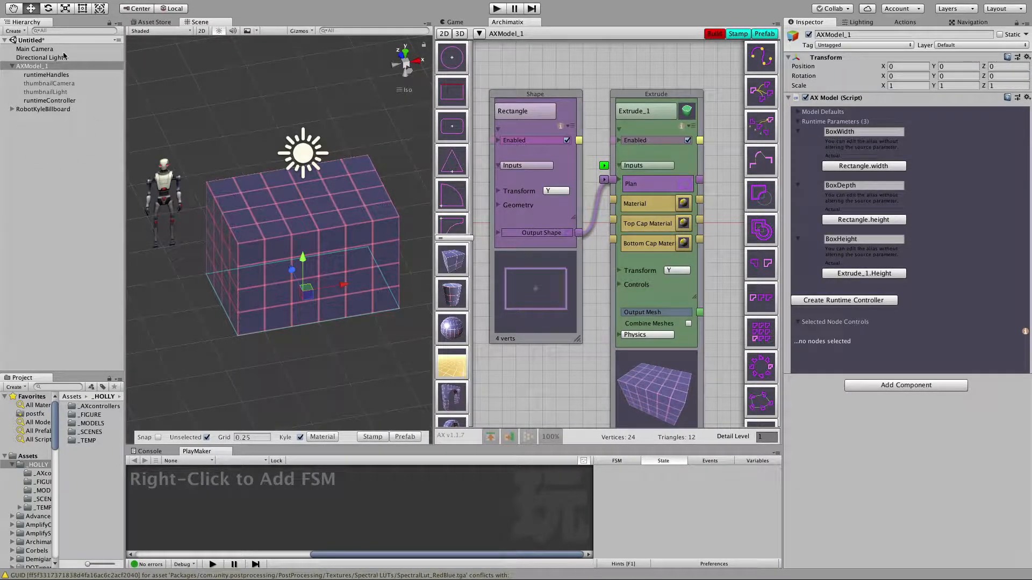
Add a PlayMaker FSM to AXModel_1 and enlarge the FSM editing area.
left_click(37, 67)
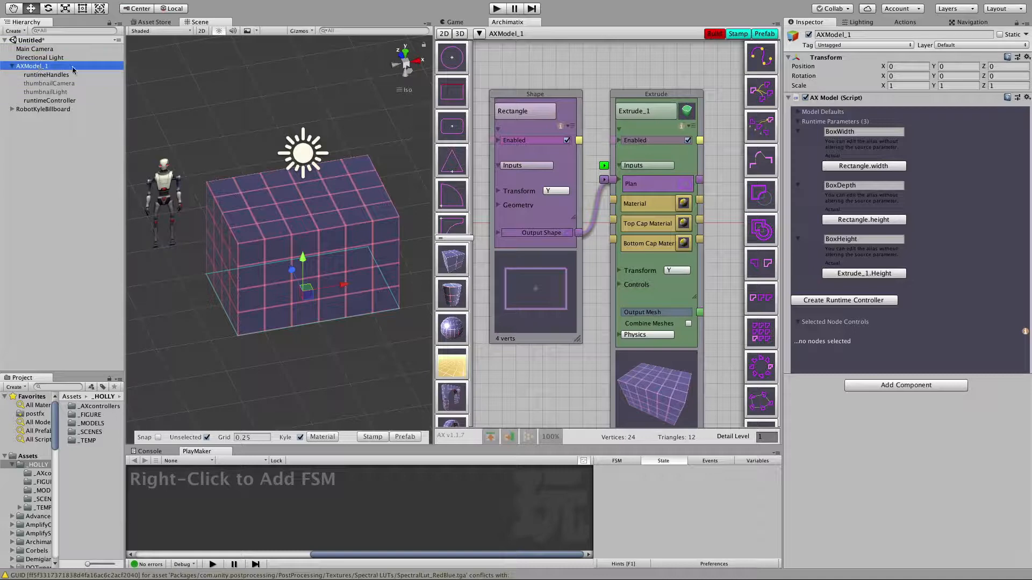
right_click(232, 499)
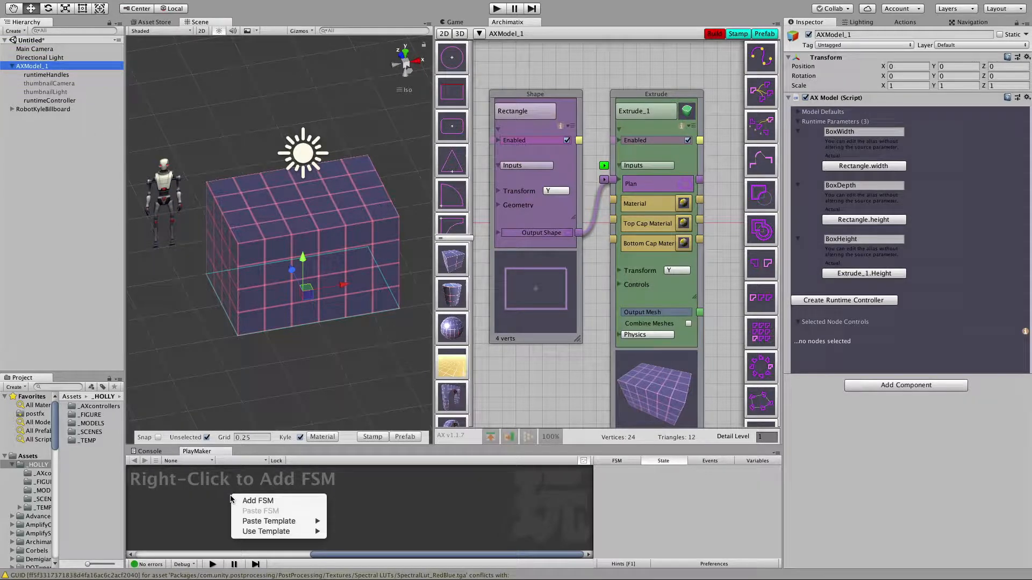
left_click(258, 501)
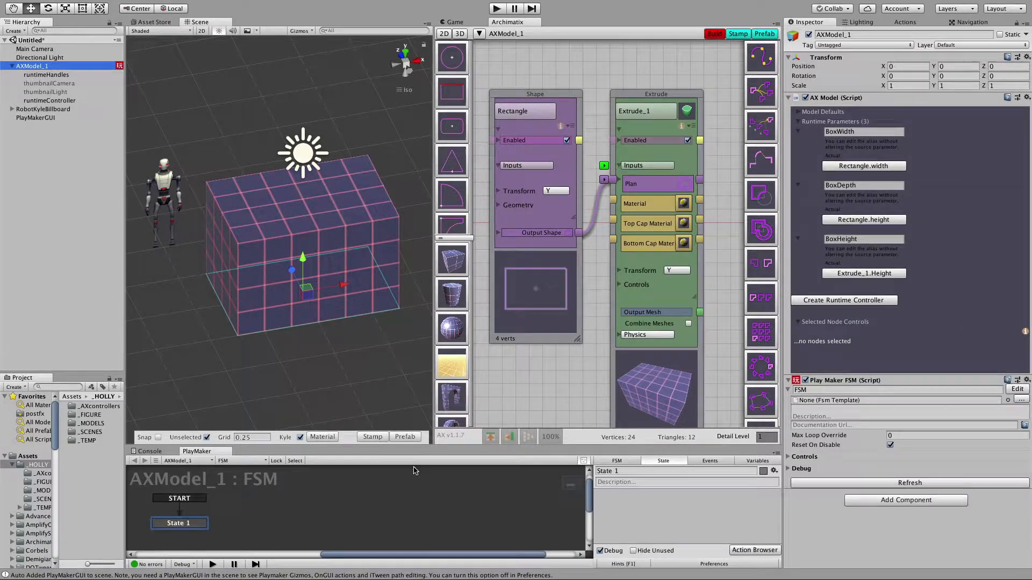
left_click_drag(408, 445, 423, 310)
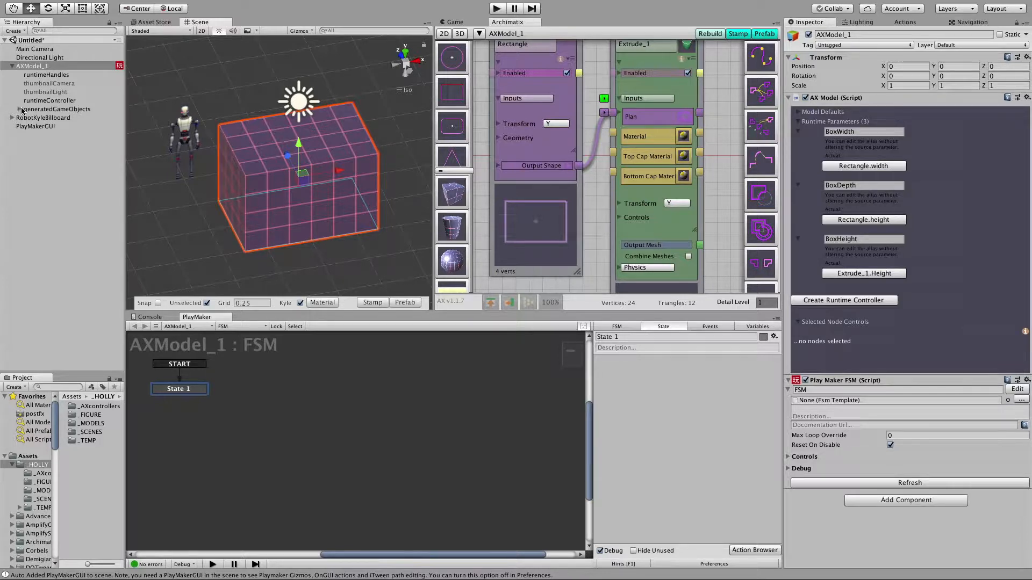
Add a Get Property action for the runtimeController's MyBoxController to State 1 and set its property to BoxHeight.
left_click(67, 102)
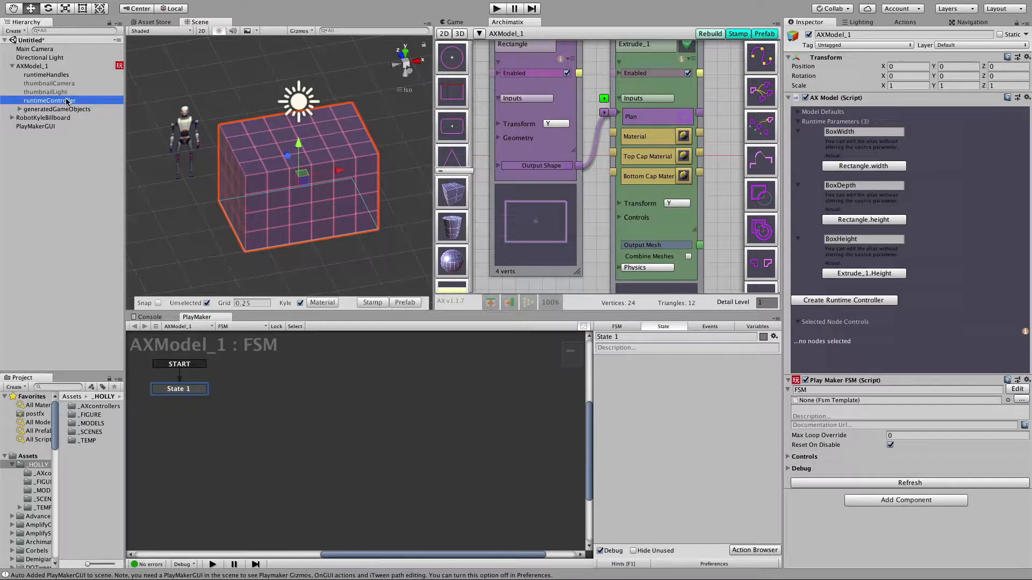
left_click_drag(66, 101, 651, 420)
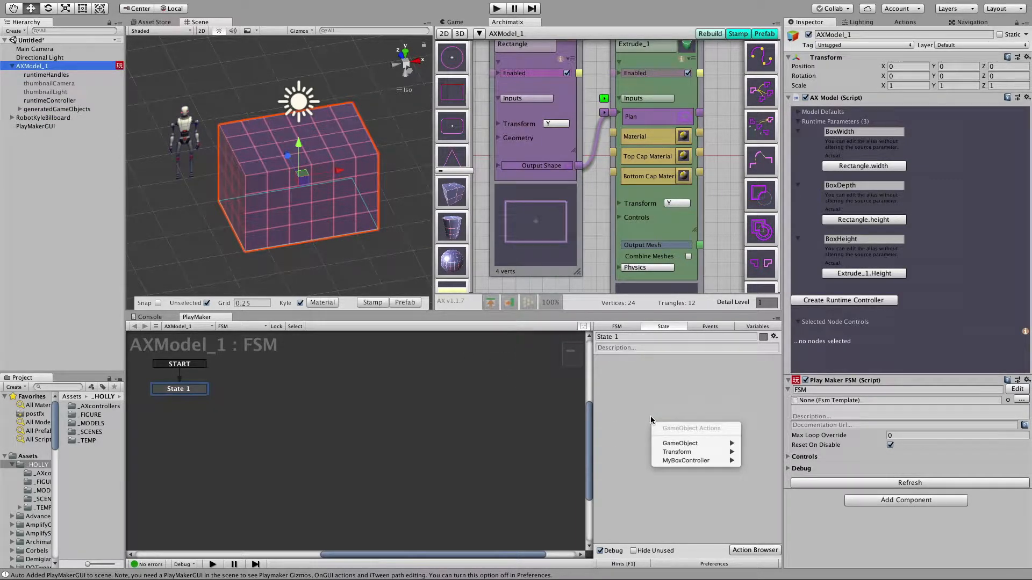
mouse_move(686, 445)
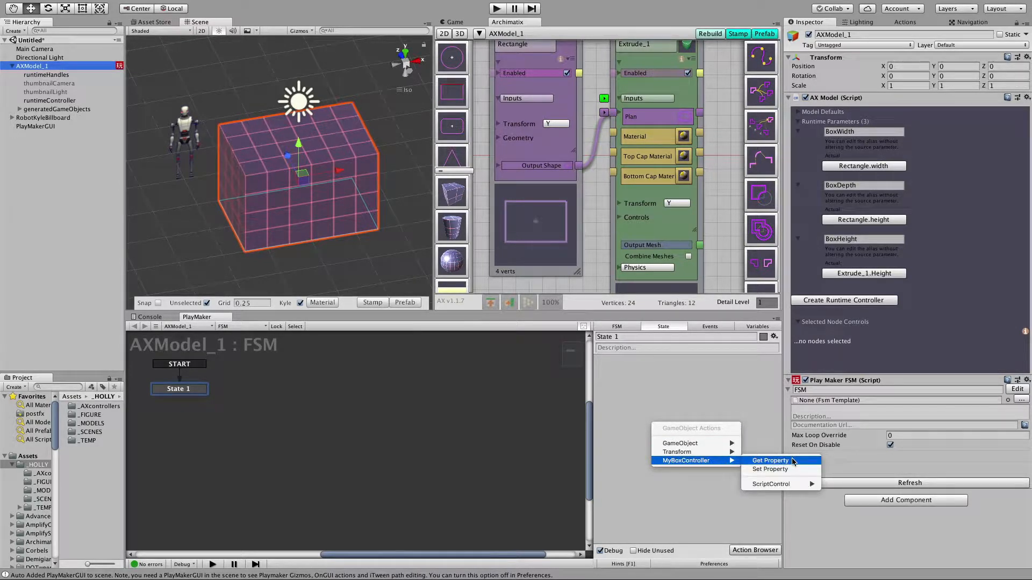
mouse_move(793, 484)
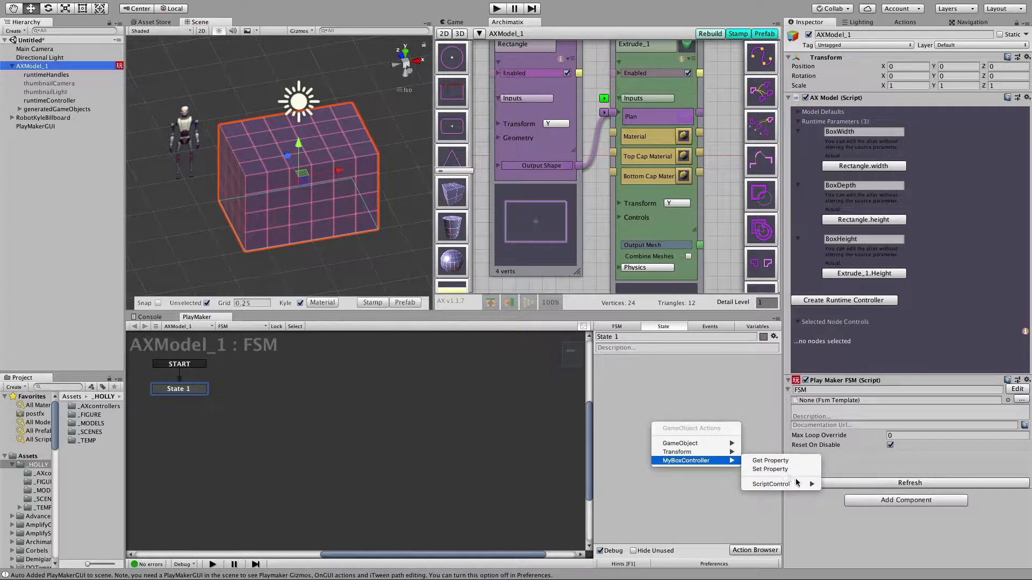
left_click(783, 462)
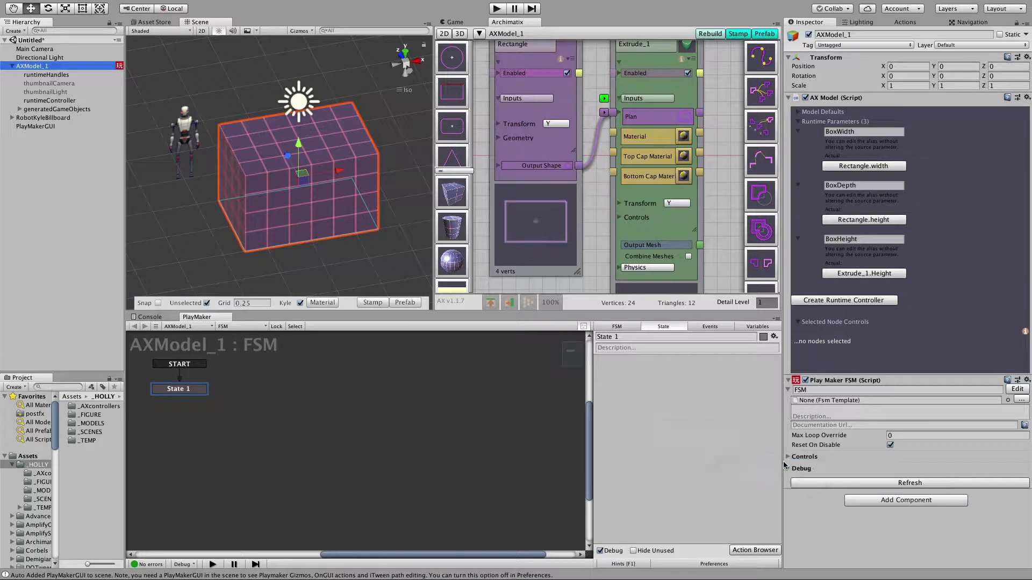
left_click(753, 392)
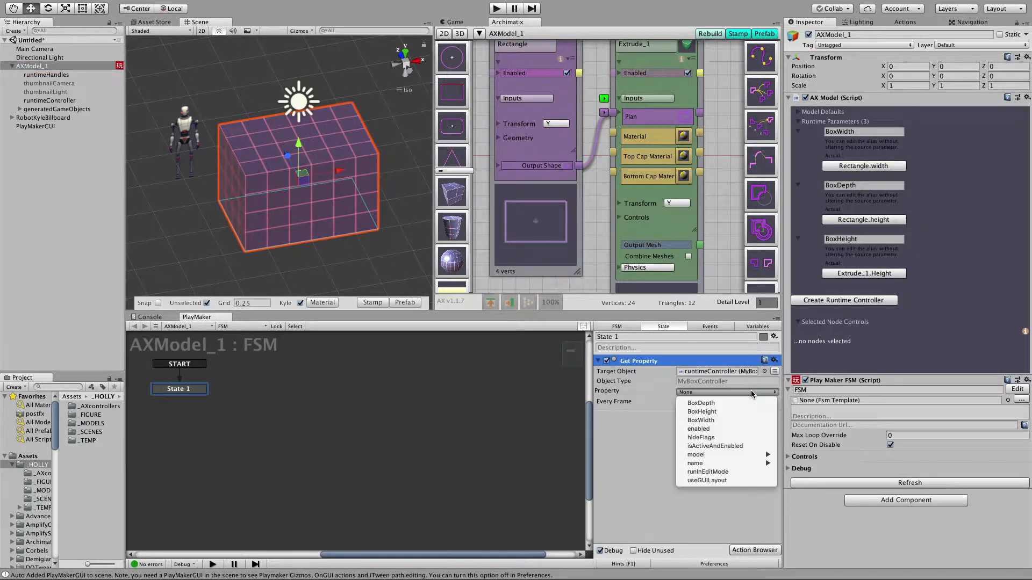
left_click(716, 413)
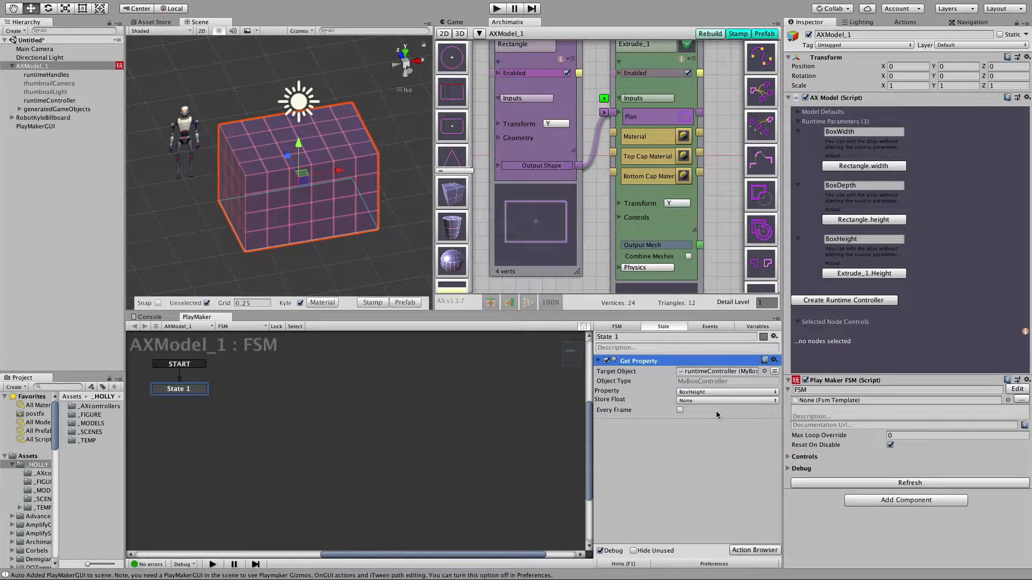
Store the BoxHeight value in a new float variable named myHeight.
left_click(722, 400)
left_click(728, 426)
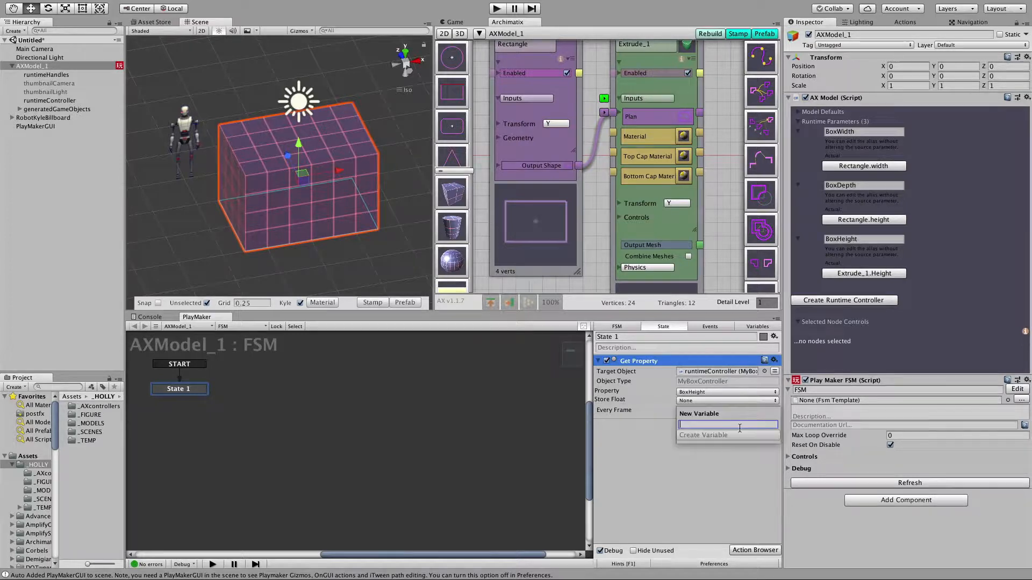
type("myHeight")
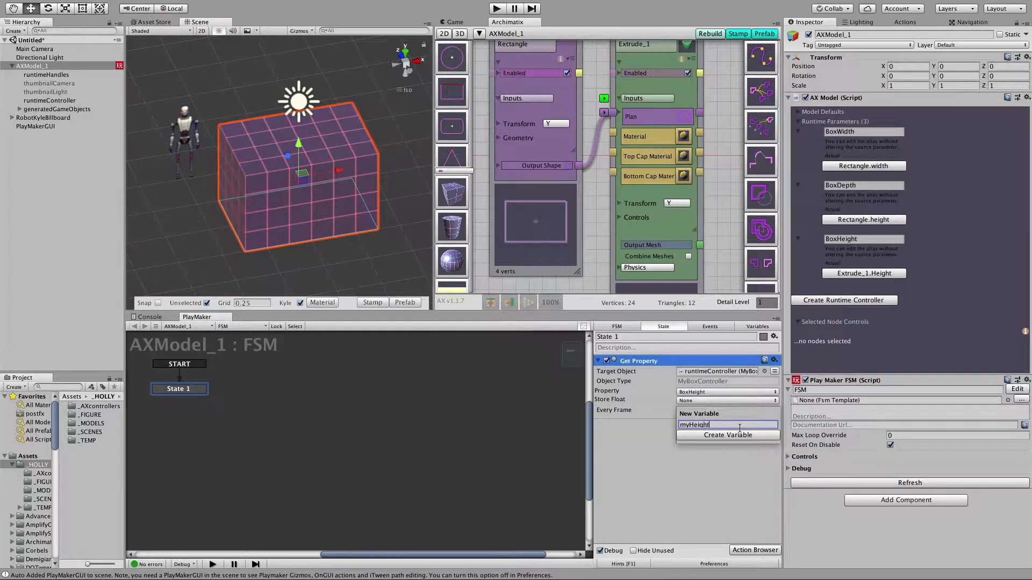
left_click(739, 433)
Add a Random Float action to State 1 and place it after the Get Property action.
left_click(904, 23)
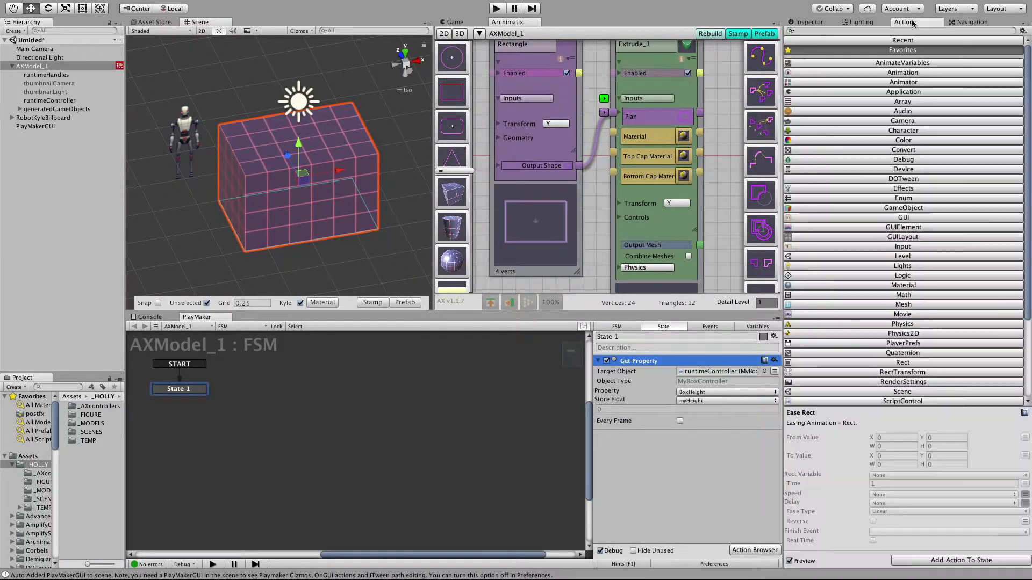
type("random")
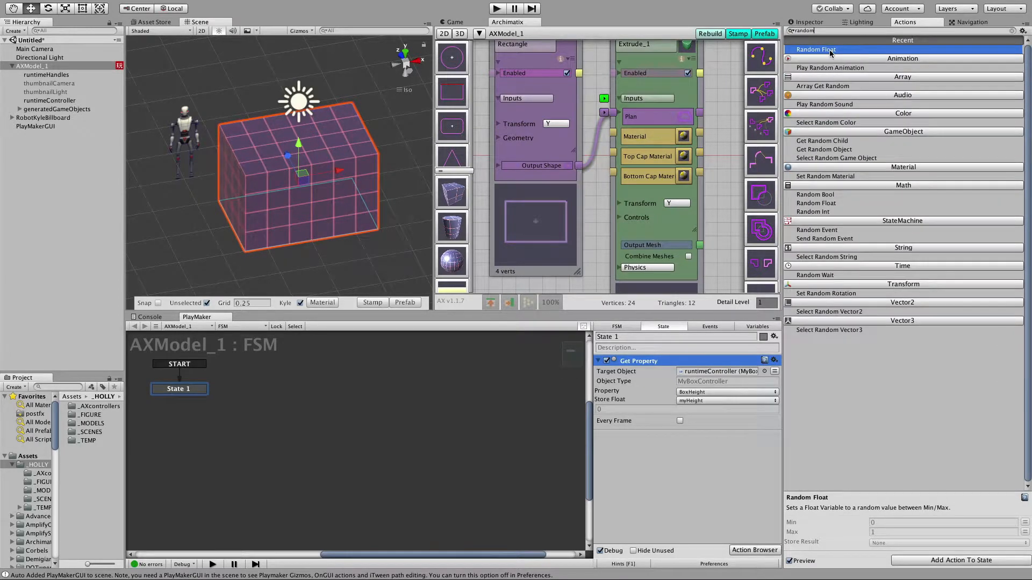
double_click(833, 50)
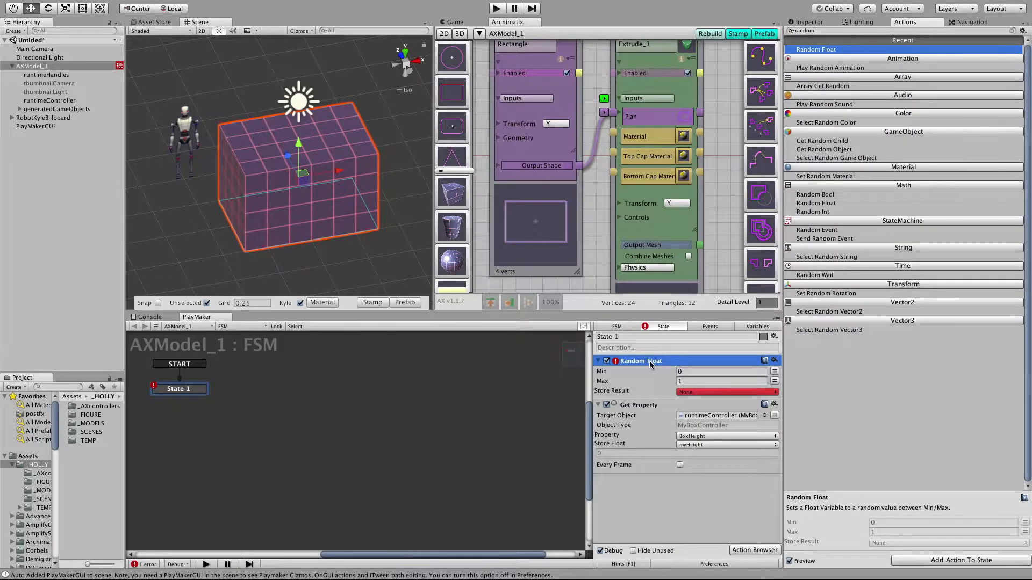
left_click_drag(645, 367, 655, 470)
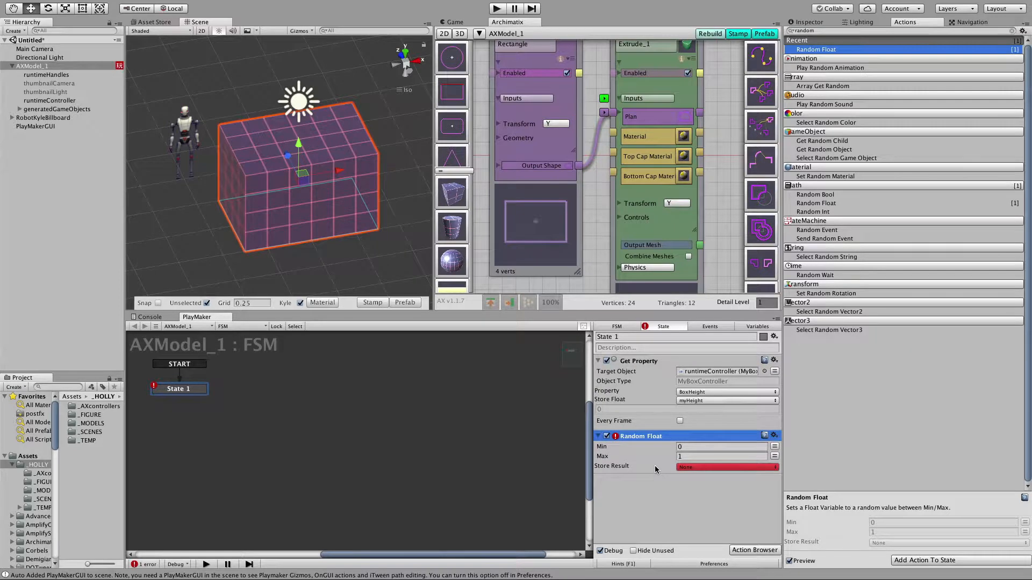
Store the Random Float result in a new variable named toHeight.
left_click(728, 467)
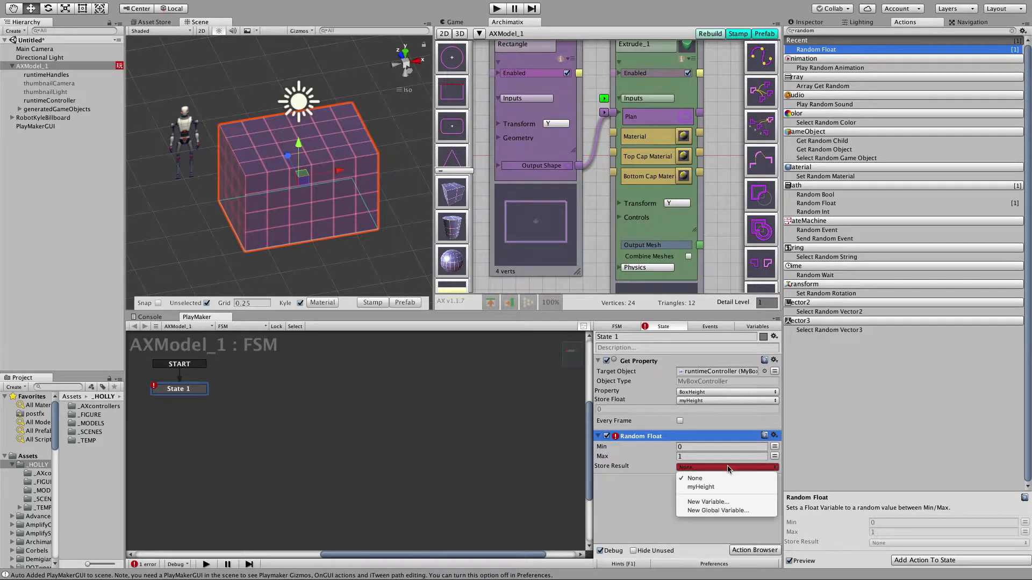
left_click(708, 502)
type("t")
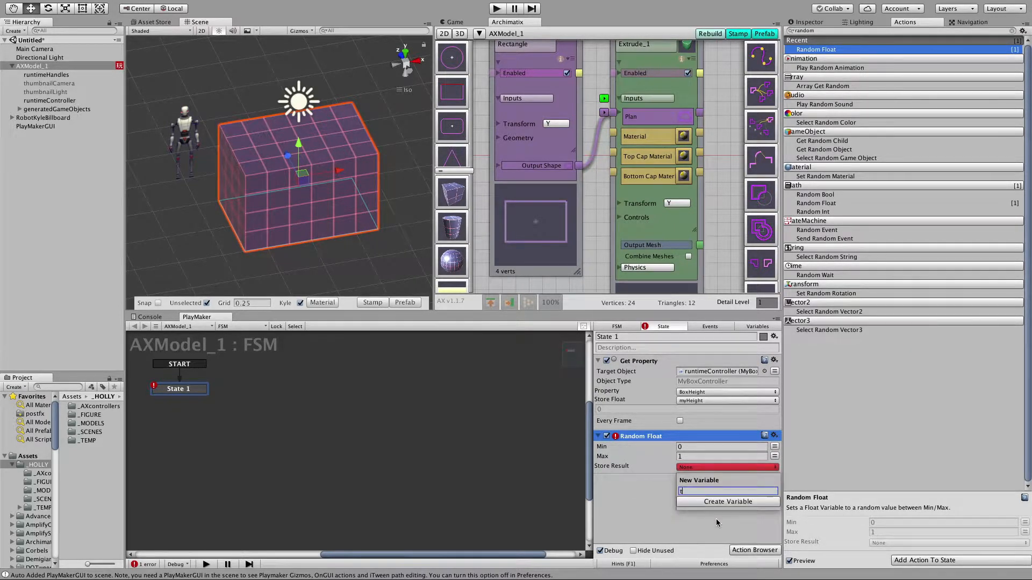
type("oHeight")
left_click(721, 502)
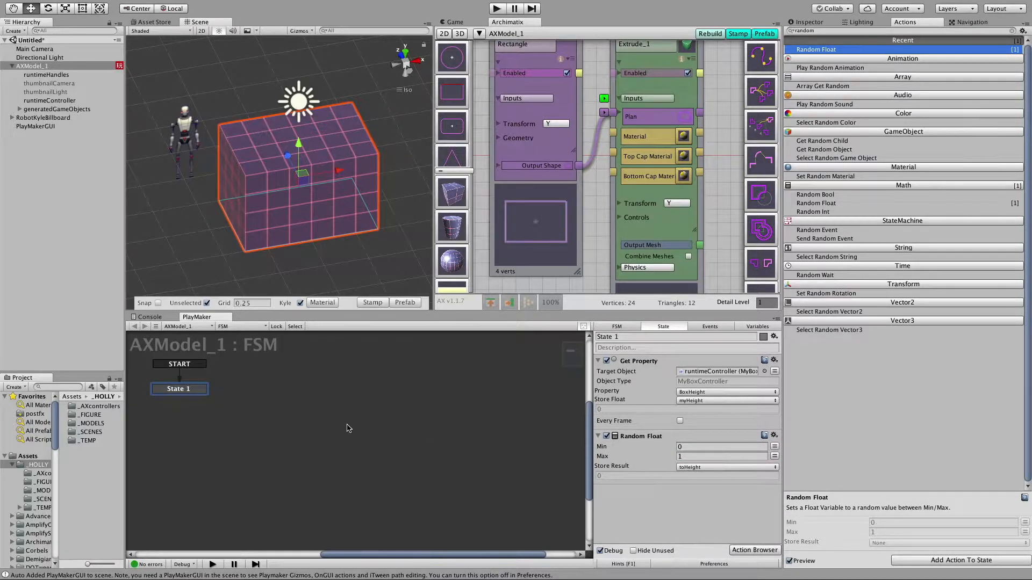
Add a FINISHED transition to State 1 and link it to a new State 2 beside it.
right_click(198, 391)
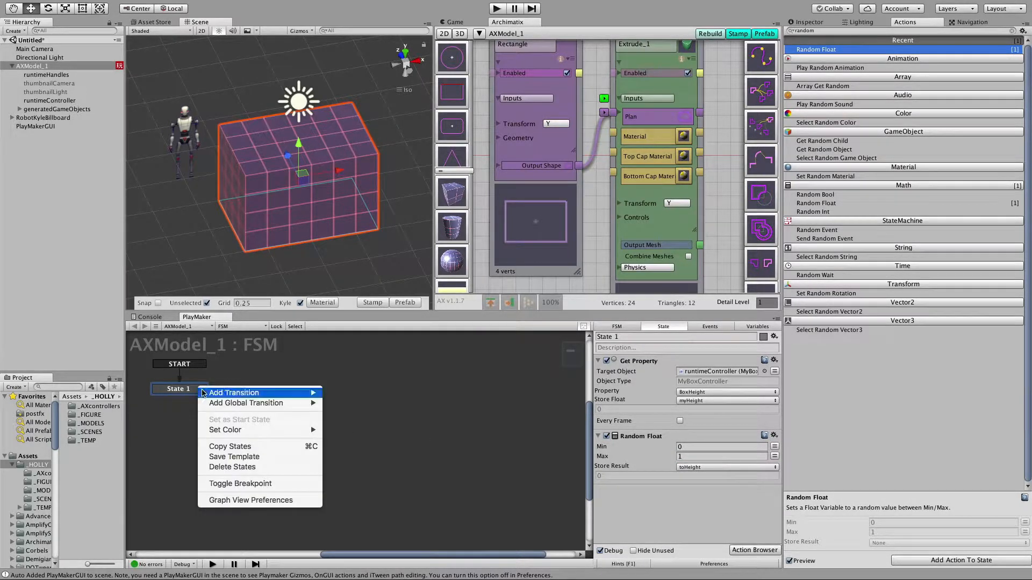
mouse_move(271, 394)
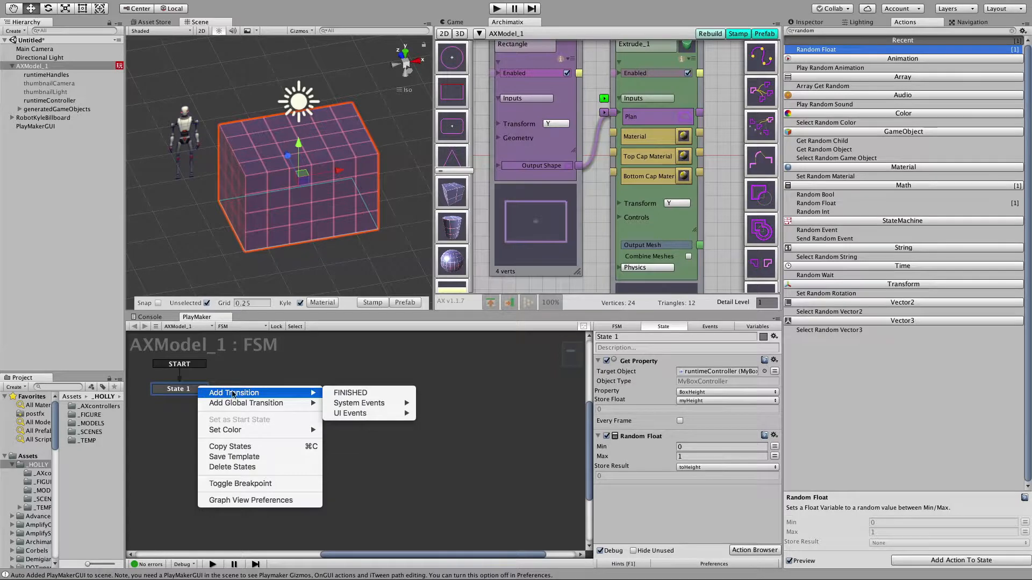
left_click(346, 394)
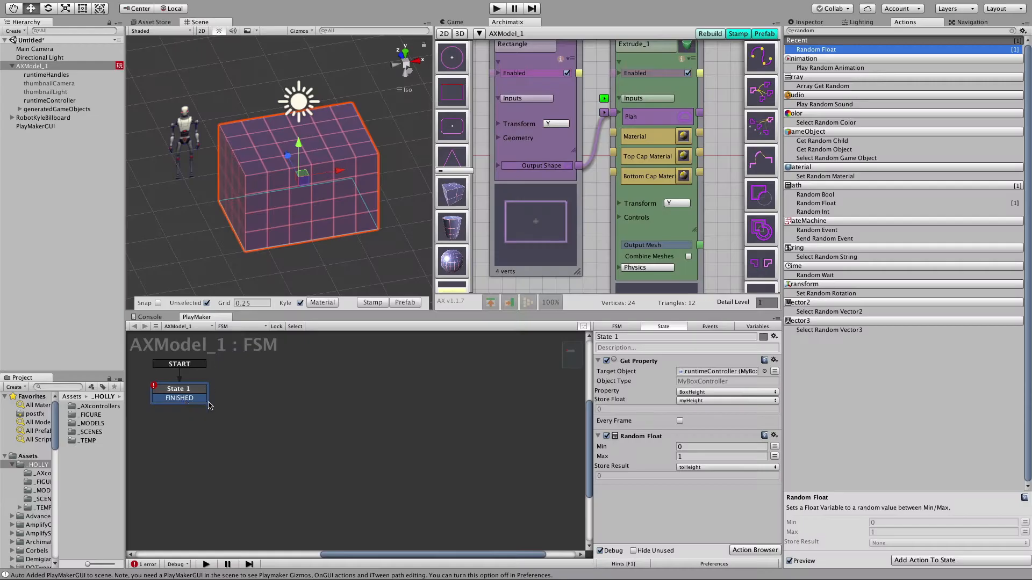
left_click_drag(191, 399, 283, 388)
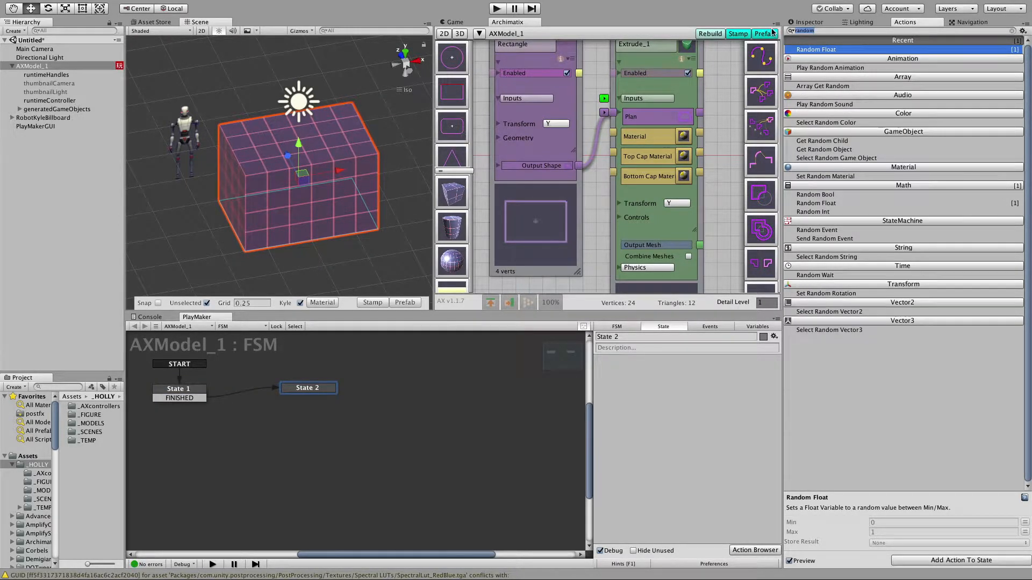
Add an Ease Float action to State 2 and set its From Value to the myHeight variable.
type("Eas")
double_click(811, 49)
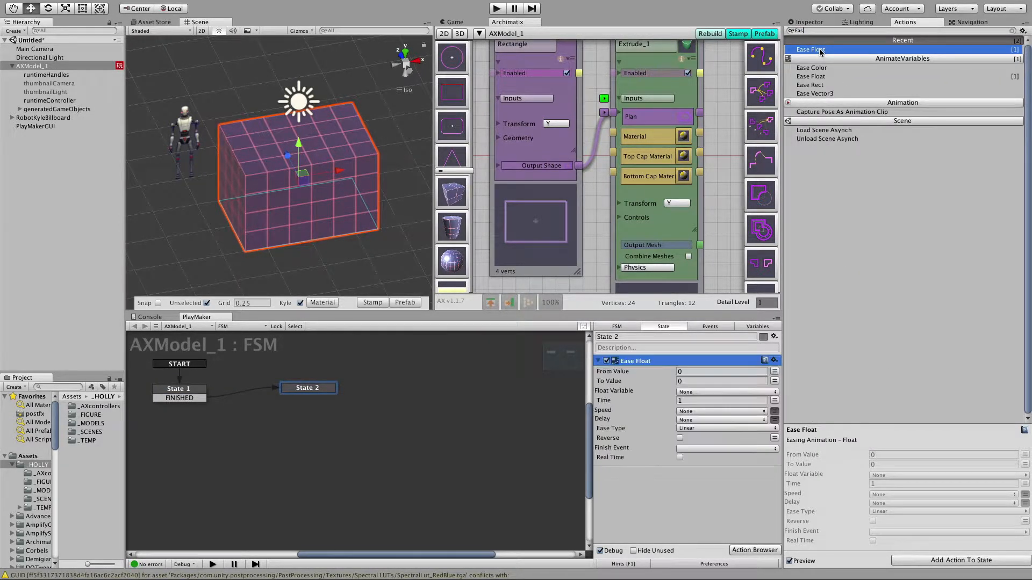
left_click(774, 372)
left_click(752, 372)
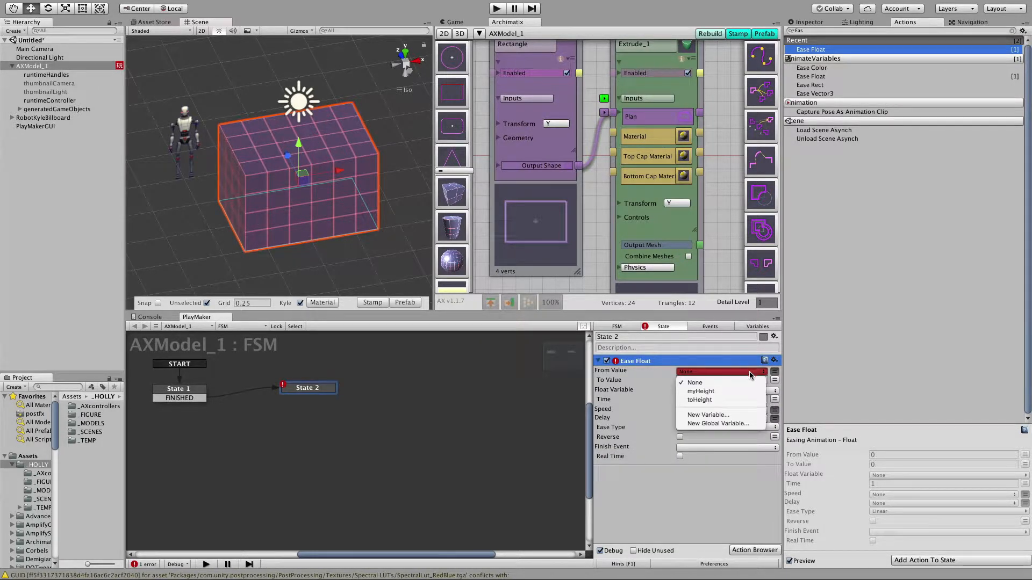
left_click(739, 391)
Set the Ease Float's To Value to the toHeight variable and its Float Variable to myHeight.
left_click(774, 391)
left_click(752, 391)
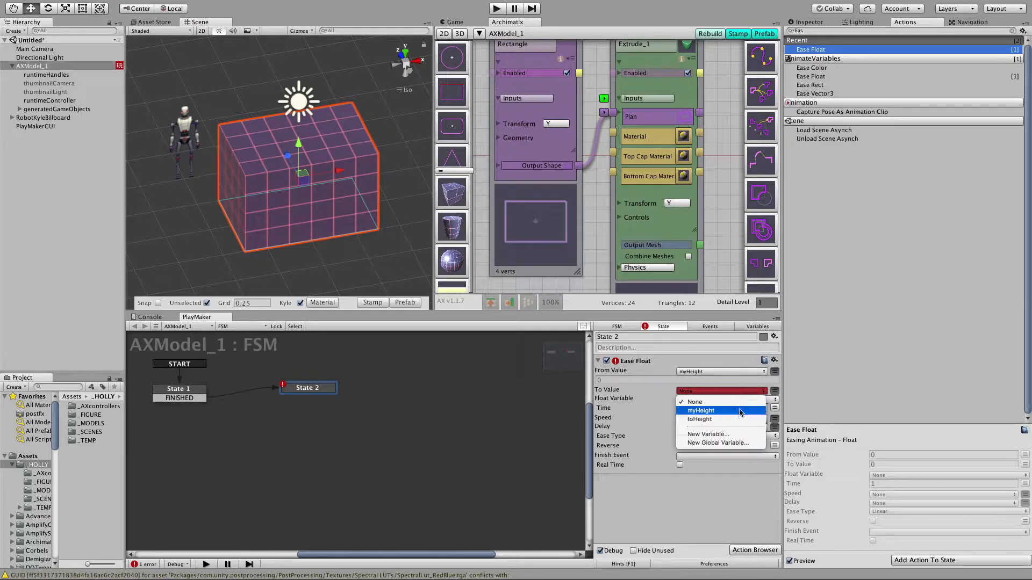
left_click(739, 419)
left_click(744, 410)
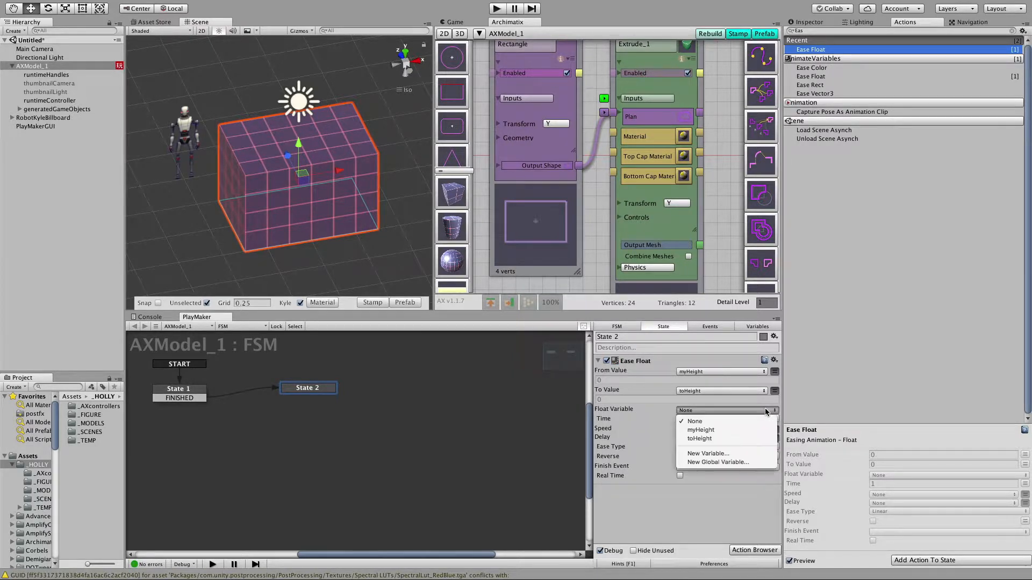
left_click(746, 430)
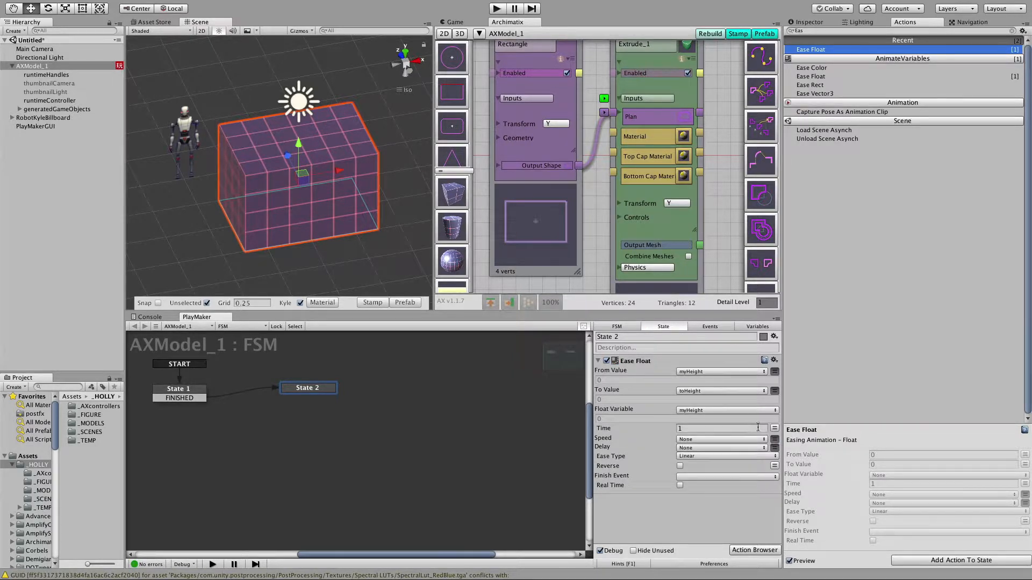
Set the Ease Float's ease type to Ease In Out Cubic and its finish event to FINISHED.
left_click(714, 455)
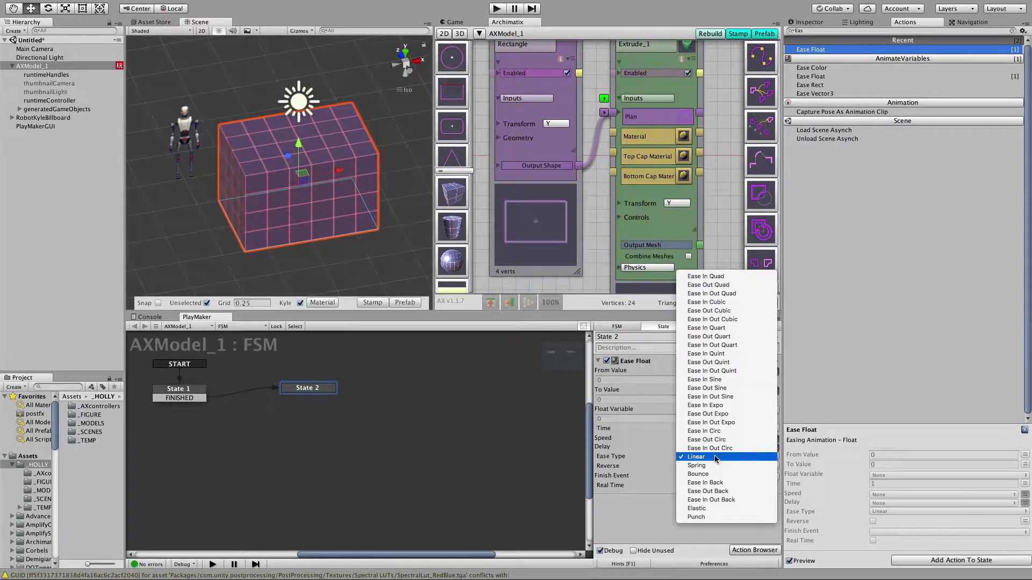
left_click(733, 320)
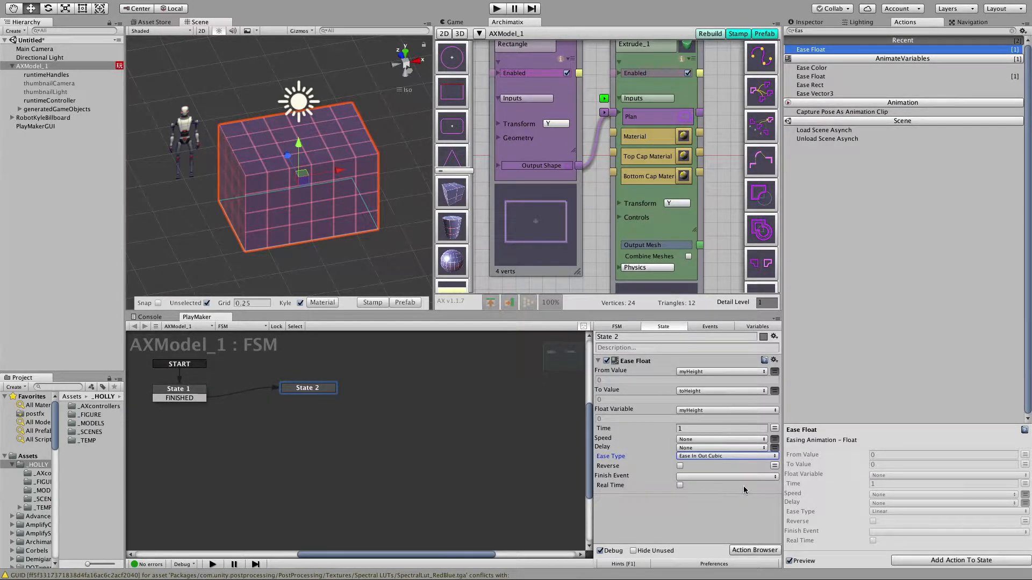
left_click(721, 476)
left_click(712, 497)
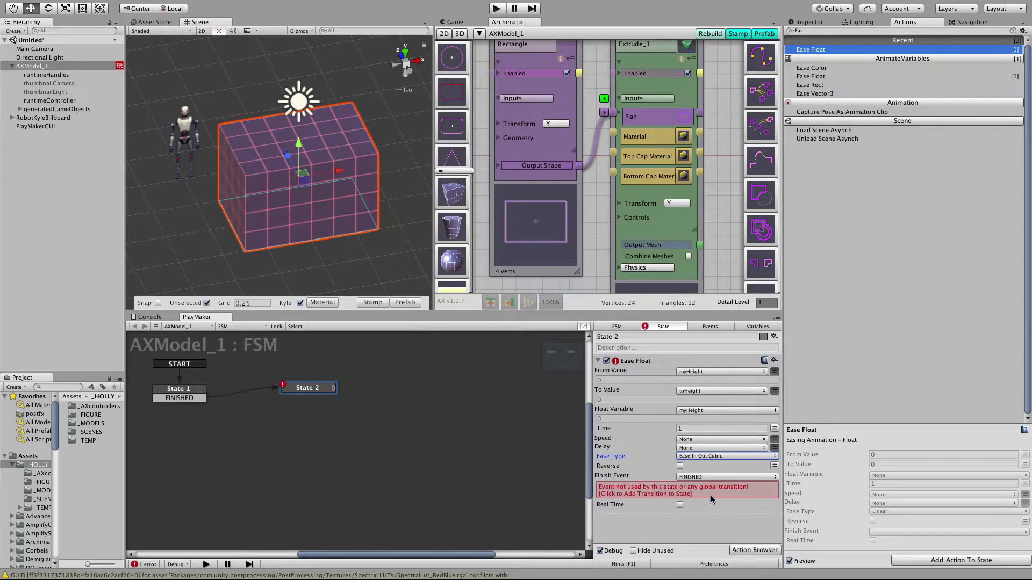
Add a FINISHED transition to State 2 and enlarge the PlayMaker editor's height.
right_click(316, 389)
left_click(486, 392)
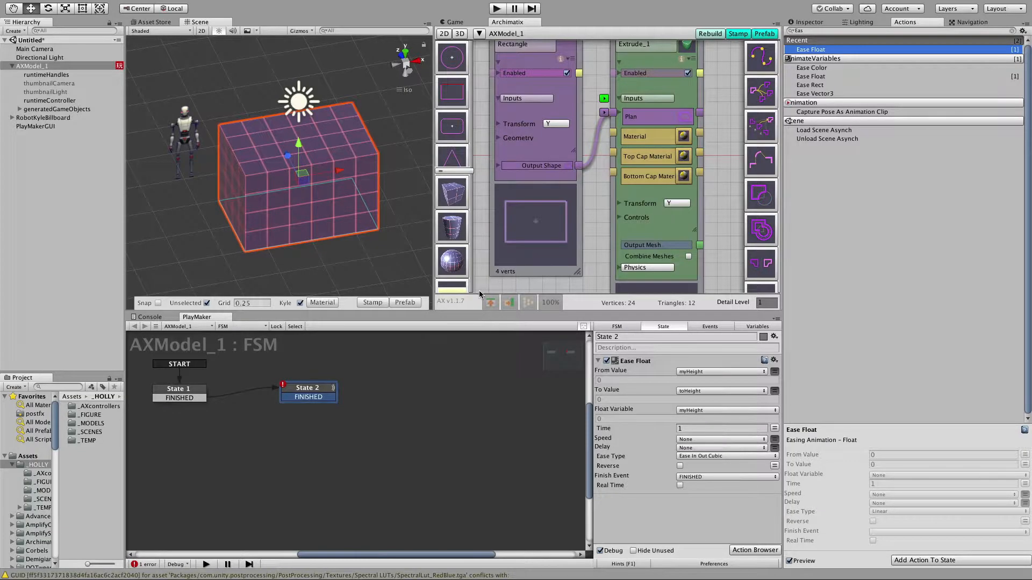
left_click_drag(463, 312, 467, 227)
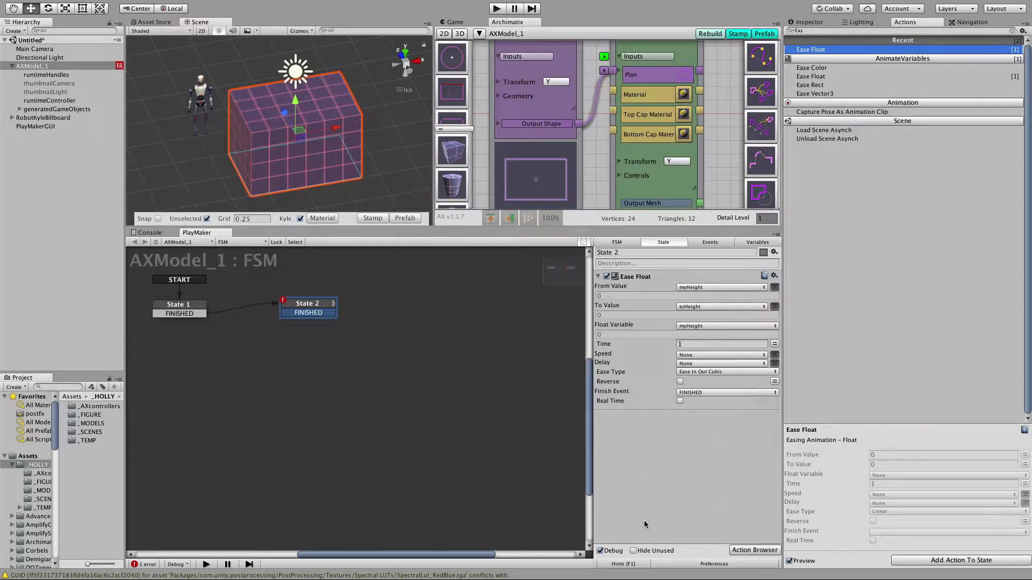
Lock the Inspector on the runtimeController object, then return to State 2 in AXModel_1's FSM.
left_click(806, 23)
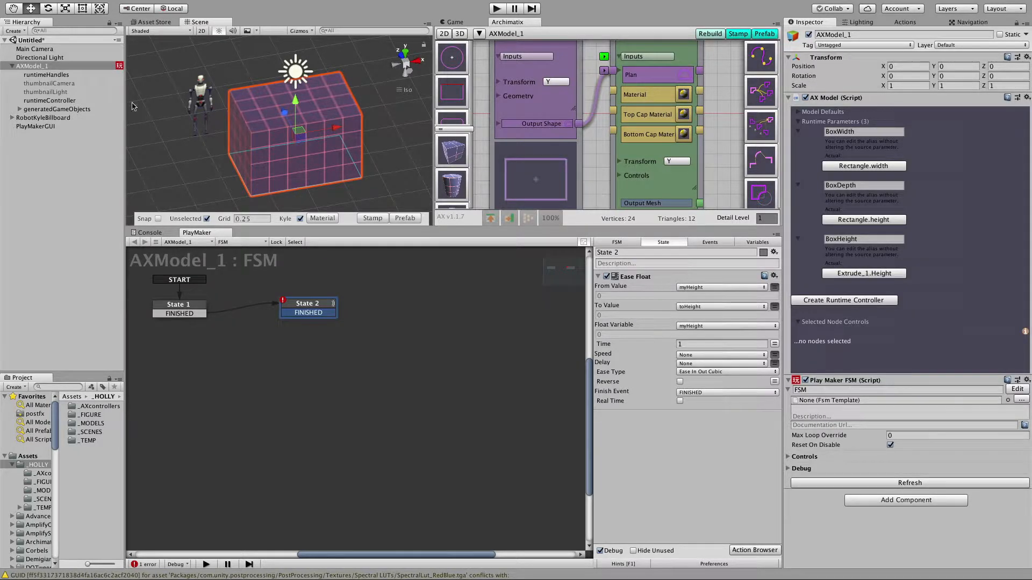
left_click(58, 102)
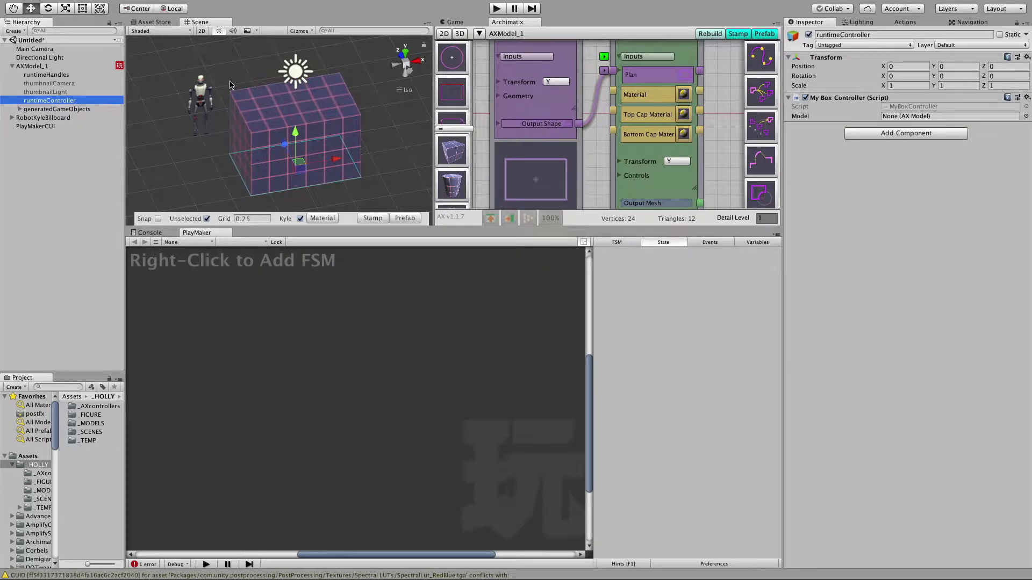
left_click(1016, 24)
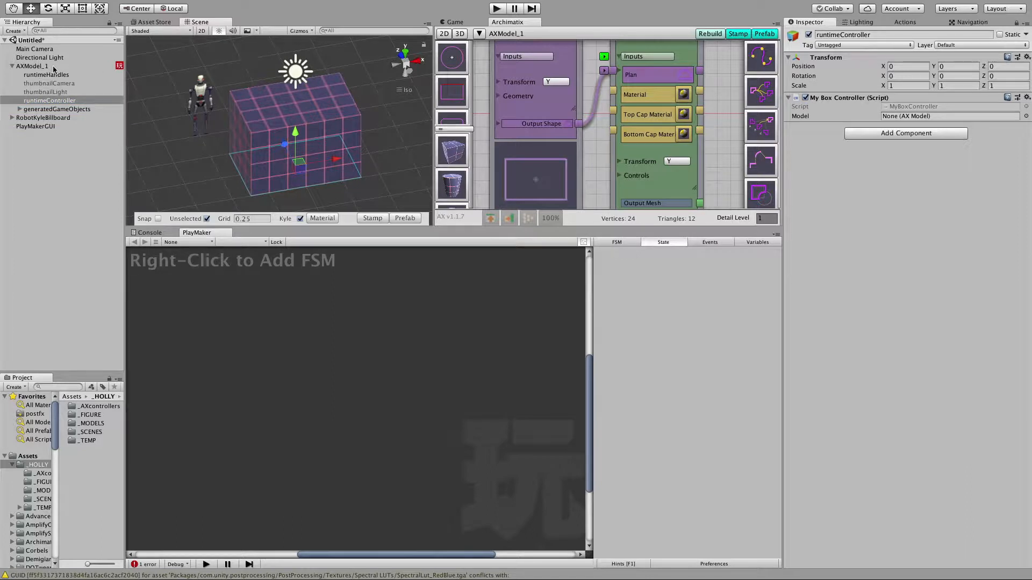
left_click(33, 66)
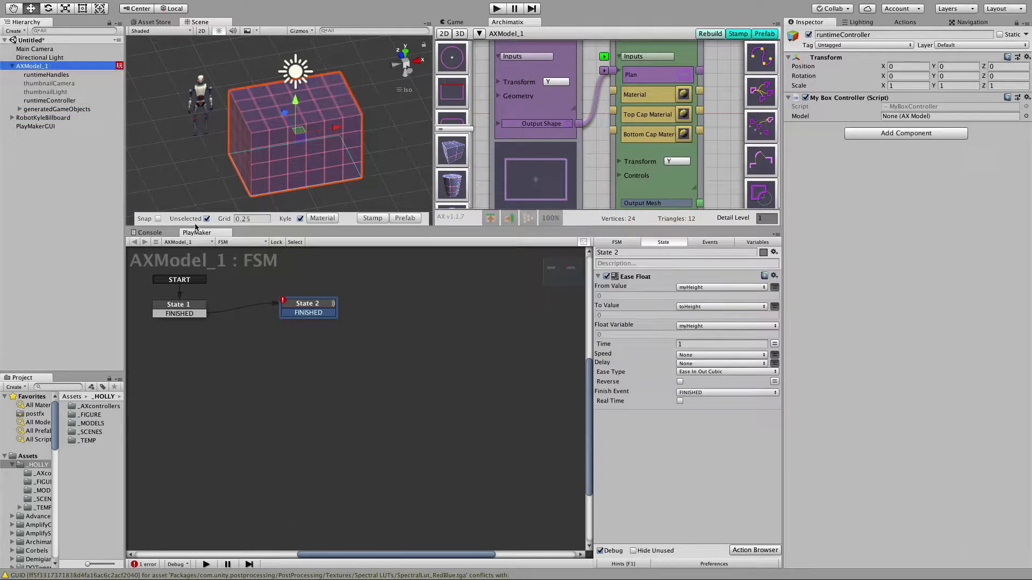
left_click(296, 304)
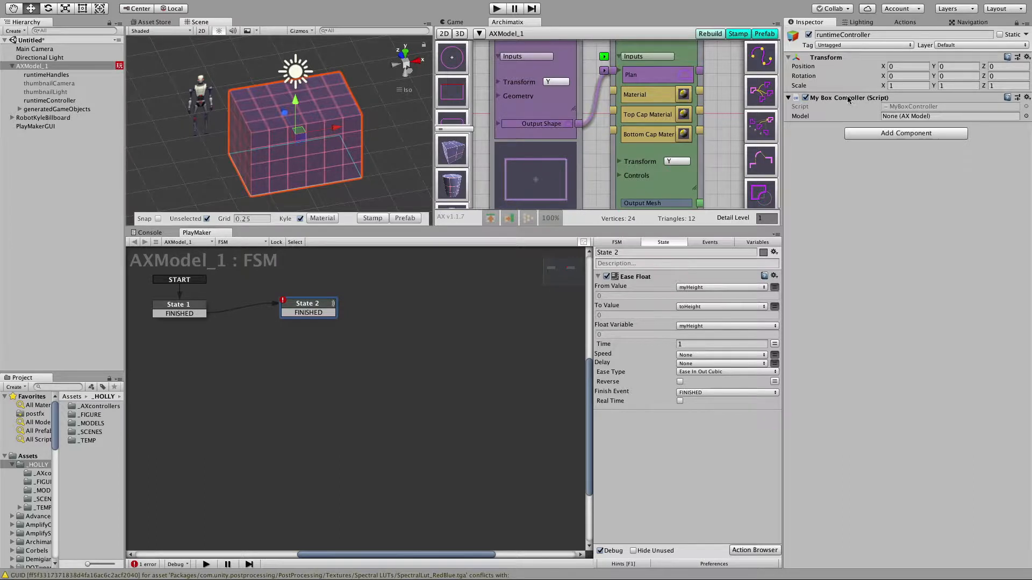
Add a Set Property action for the runtimeController's My Box Controller script to State 2, targeting the BoxHeight property.
left_click_drag(848, 99, 664, 456)
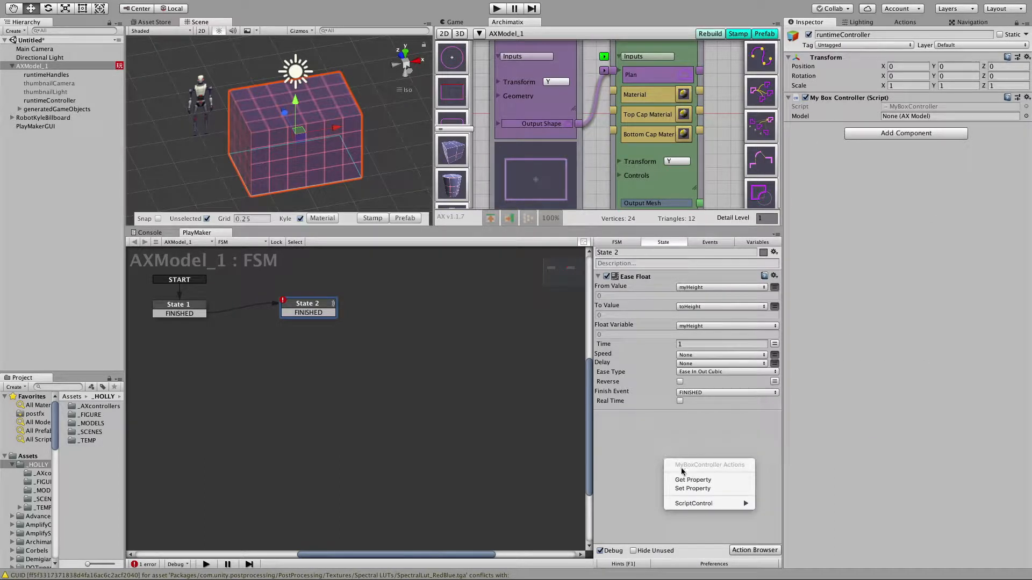
left_click(697, 490)
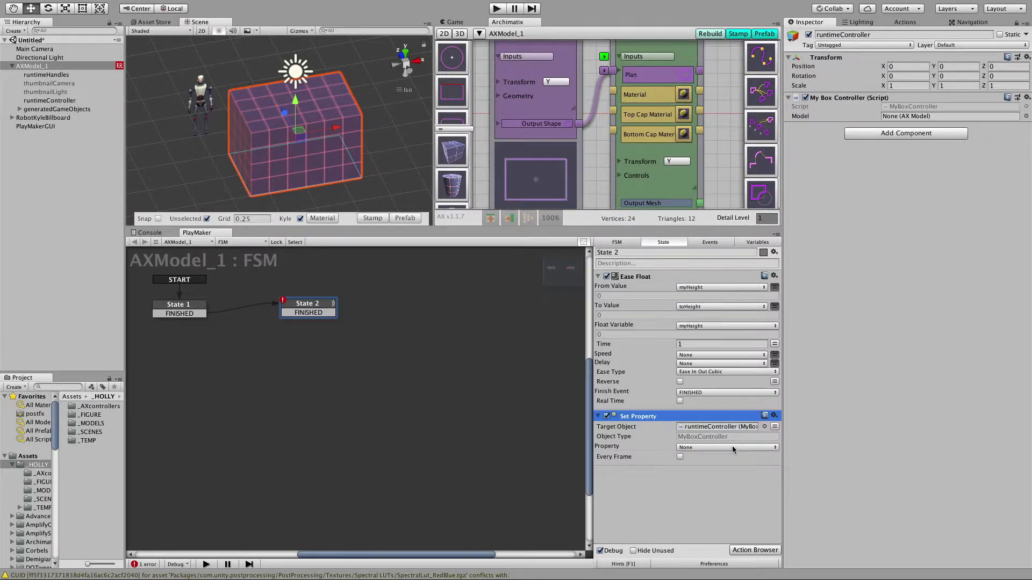
left_click(733, 448)
left_click(732, 470)
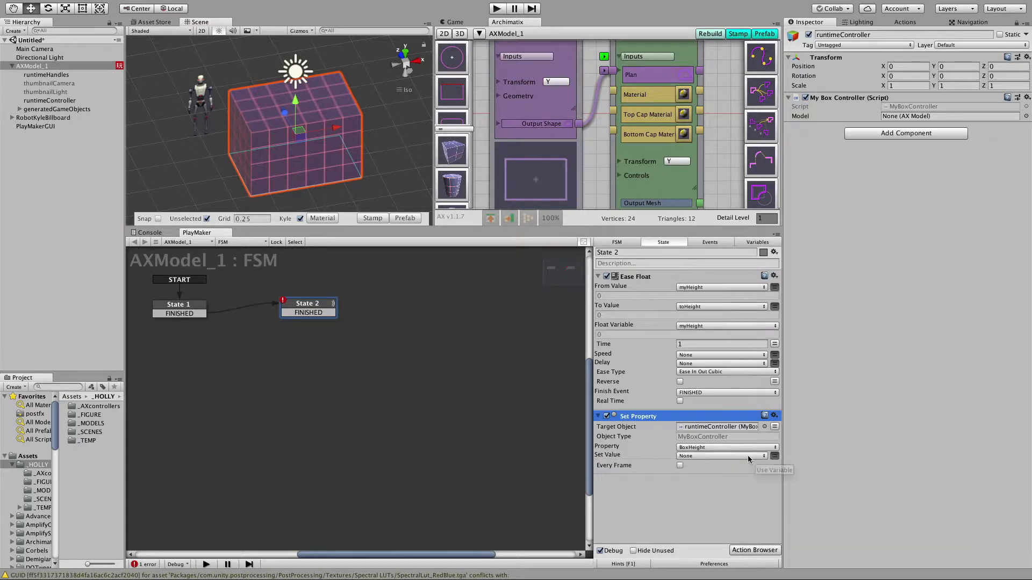
Set the BoxHeight property's value to the myHeight variable and update it every frame.
left_click(749, 457)
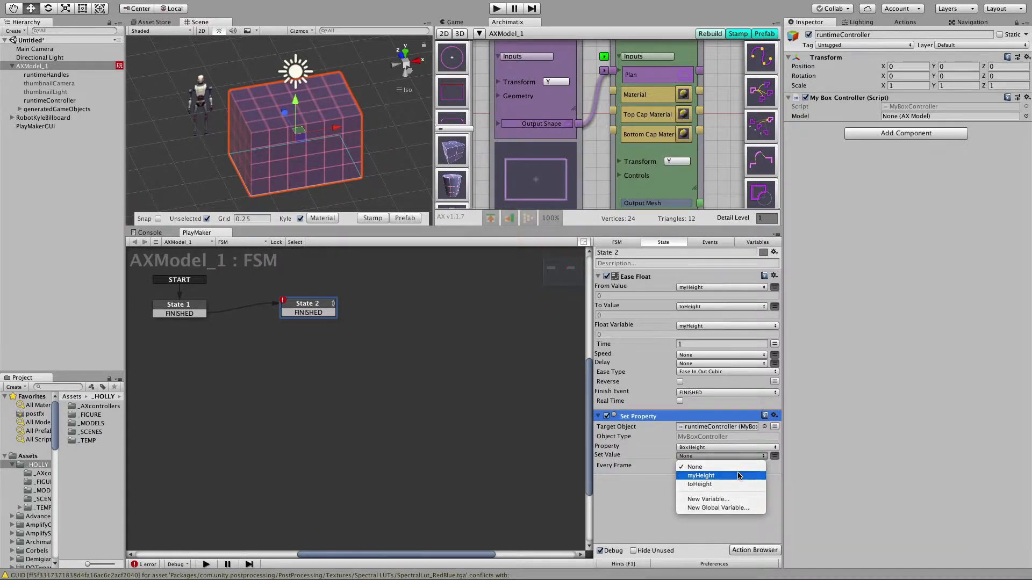
left_click(739, 476)
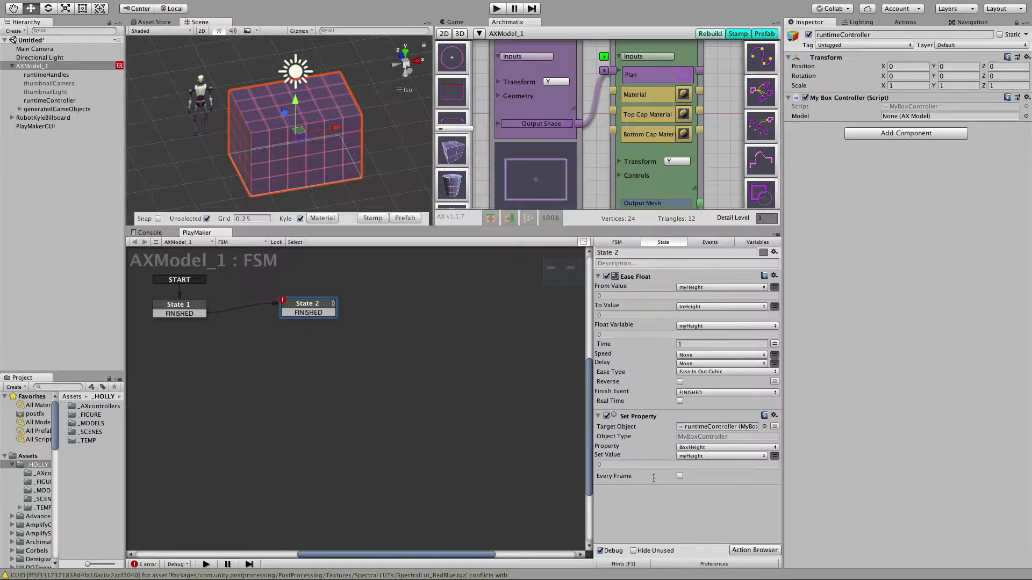
left_click(680, 477)
Add a Call Method action for the My Box Controller script to State 2, using the buildGameObjects method.
left_click_drag(841, 99, 693, 510)
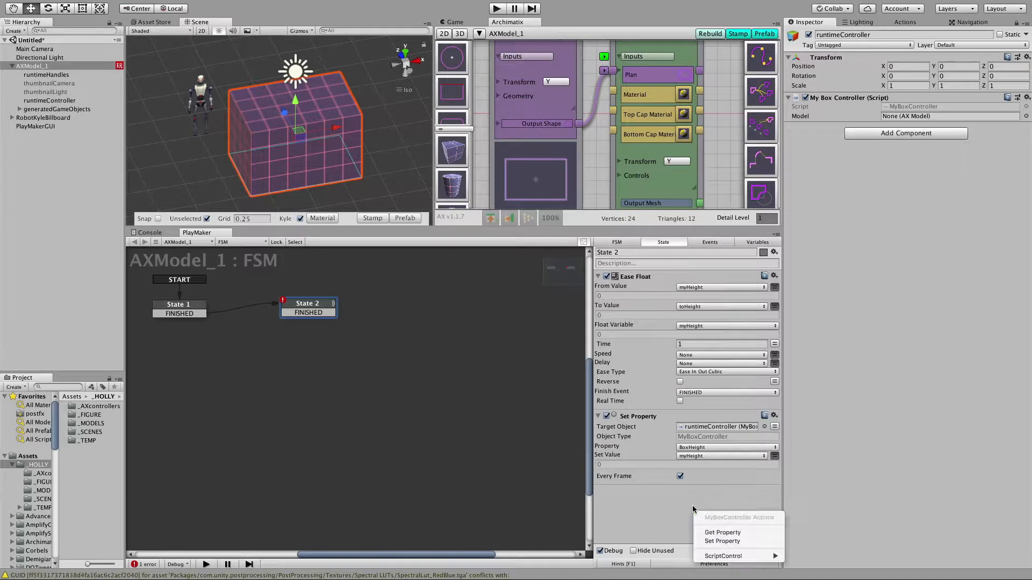
mouse_move(726, 557)
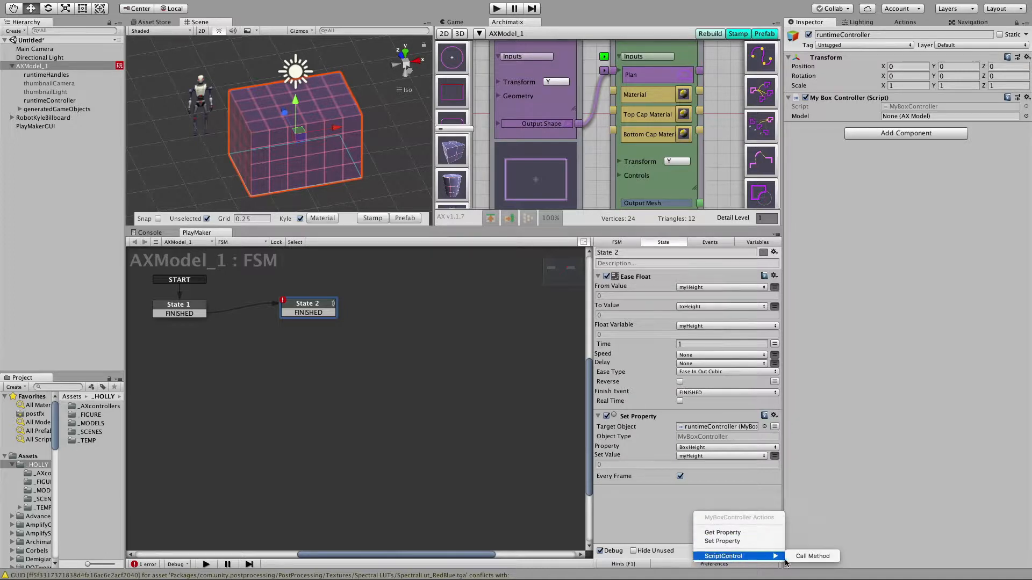
left_click(811, 557)
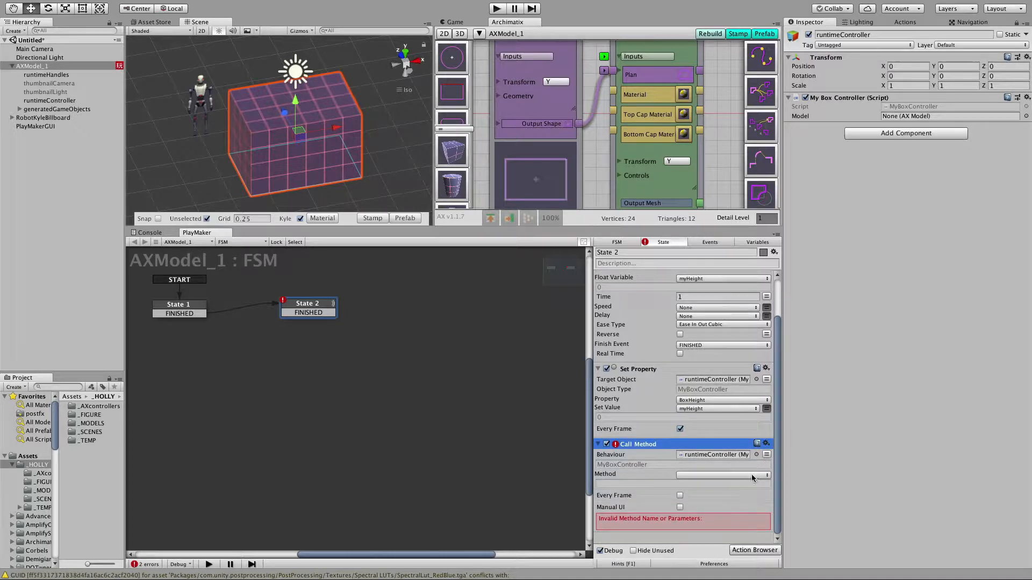
left_click(751, 476)
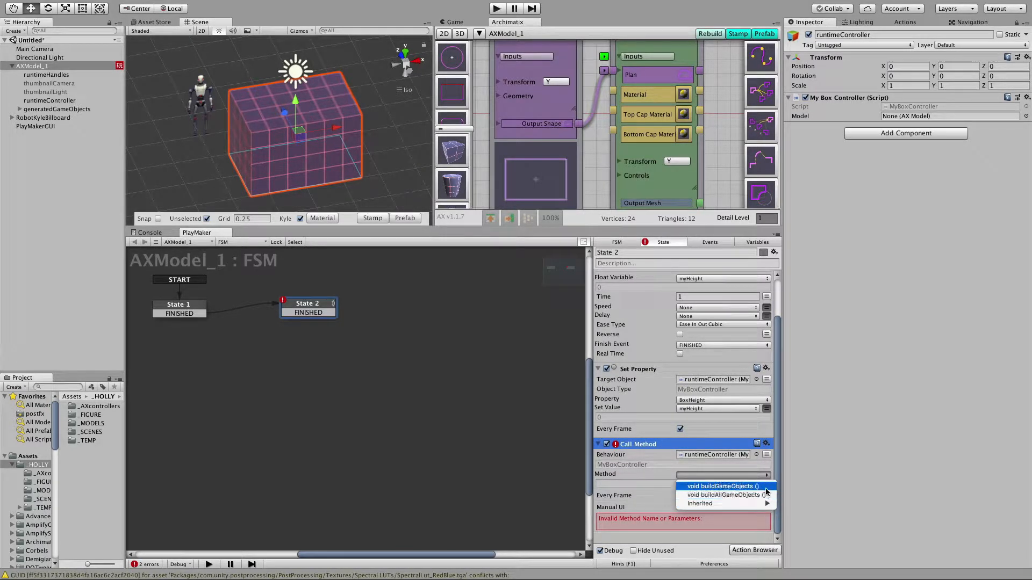
left_click(764, 487)
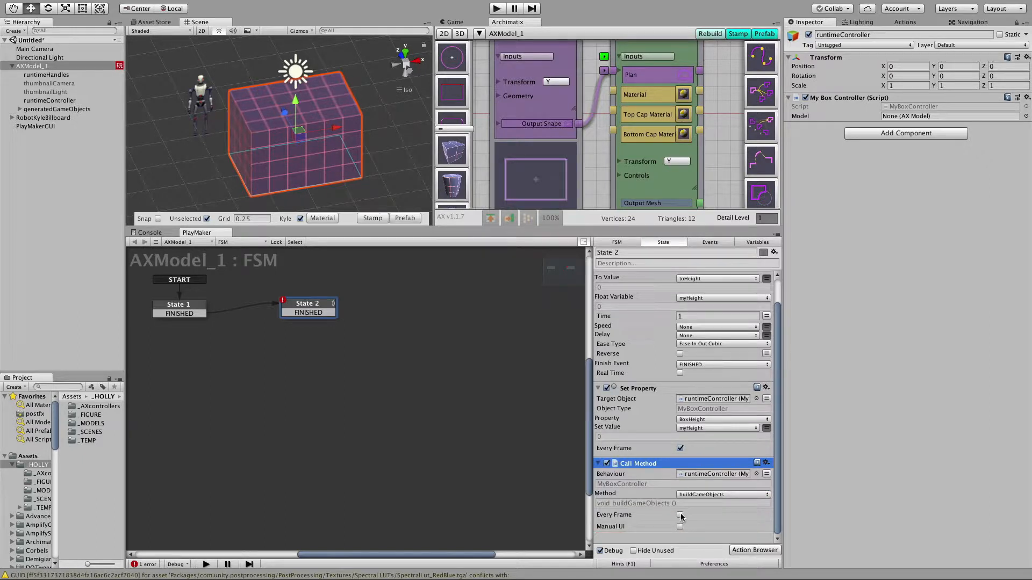
Make the buildGameObjects call run every frame and link State 2's FINISHED transition back to State 1.
left_click(680, 515)
left_click_drag(321, 314, 188, 305)
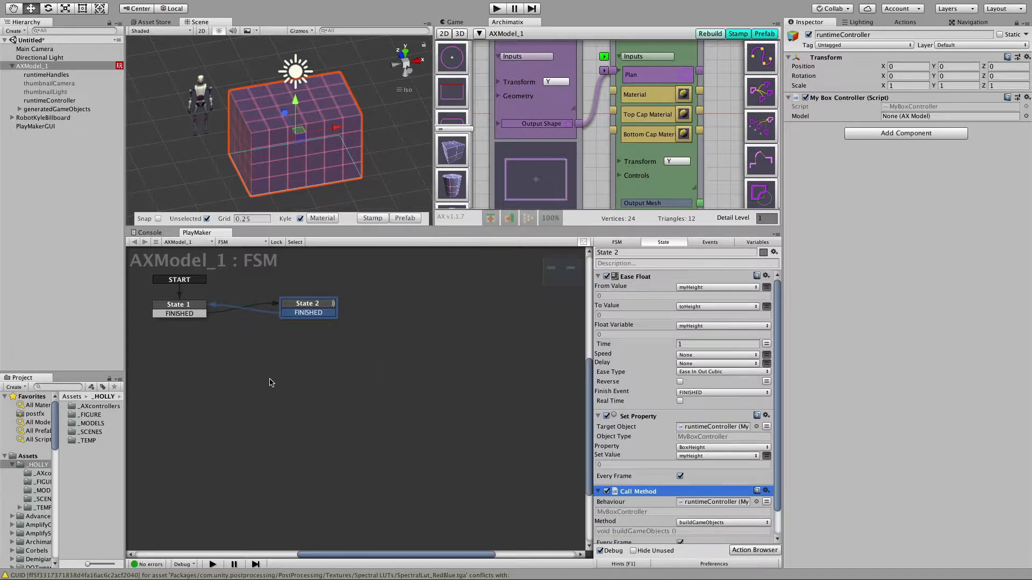